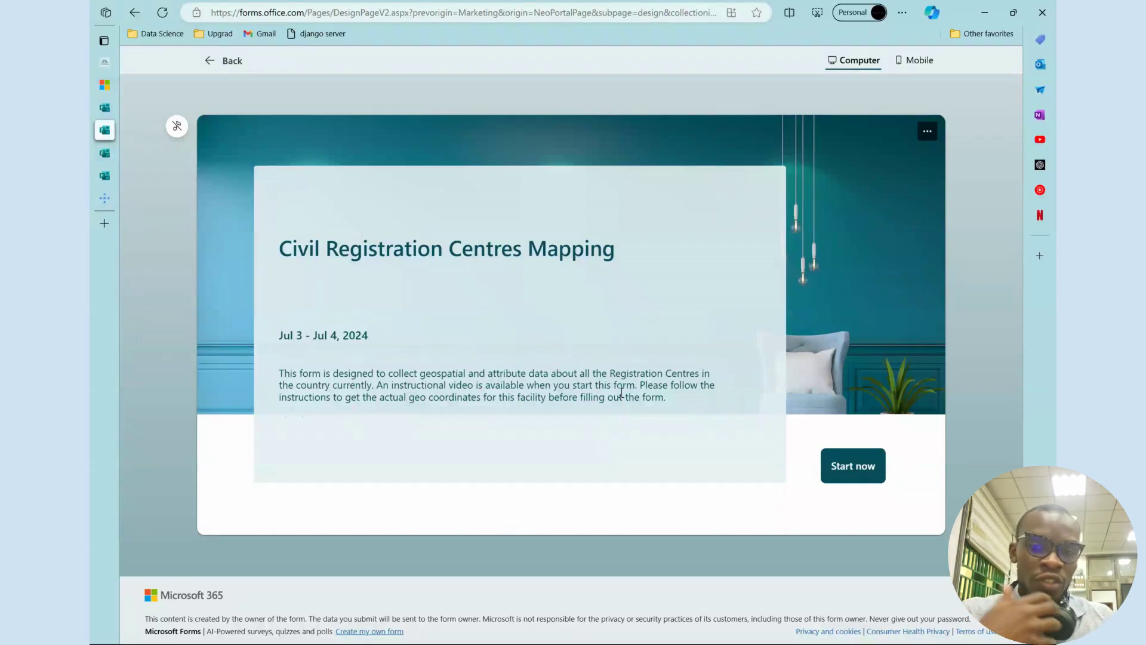
Start the Civil Registration Centres Mapping form and copy the Plus Codes map link from its instructions.
left_click(835, 464)
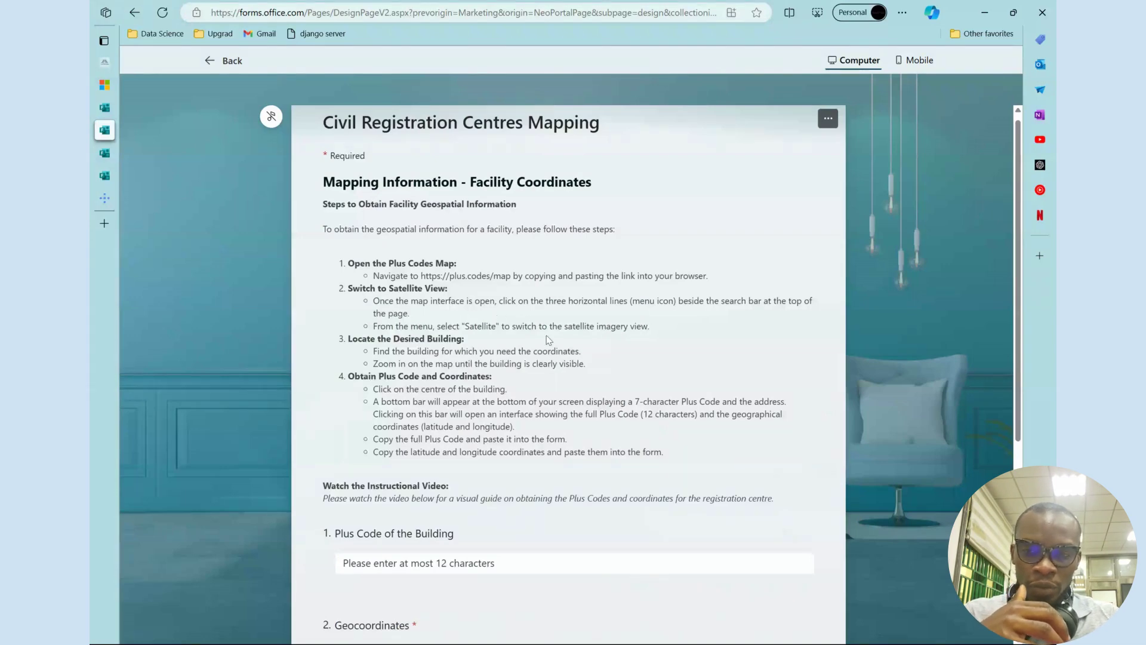
scroll(547, 340, "up", 3, "ctrl")
scroll(548, 339, "up", 1, "ctrl")
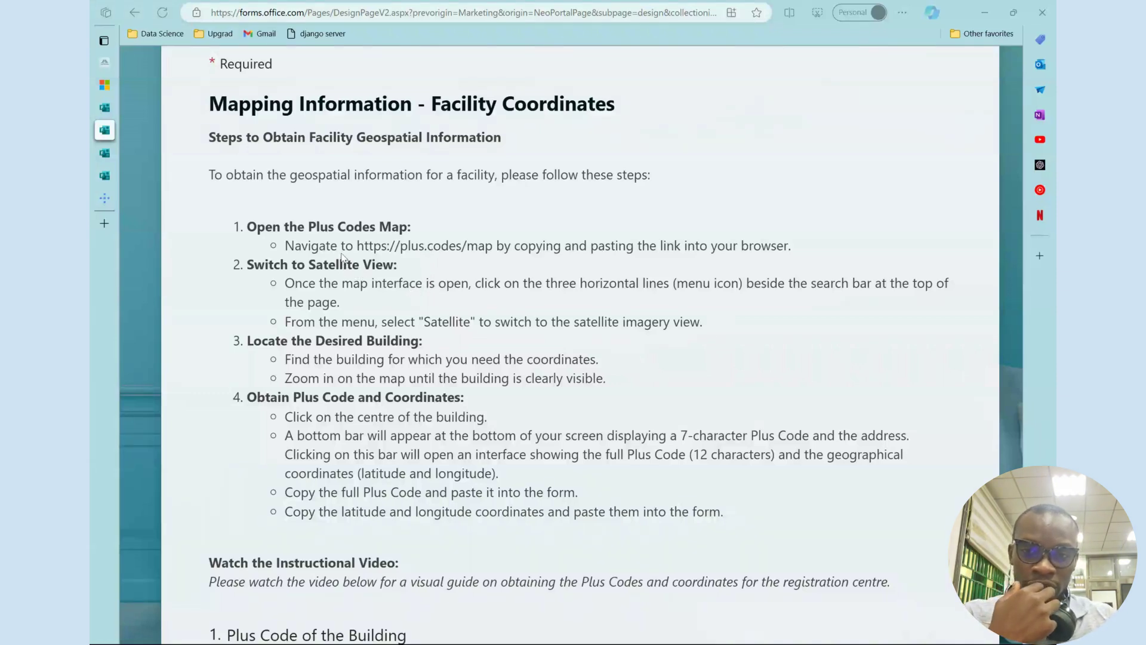
left_click(414, 261)
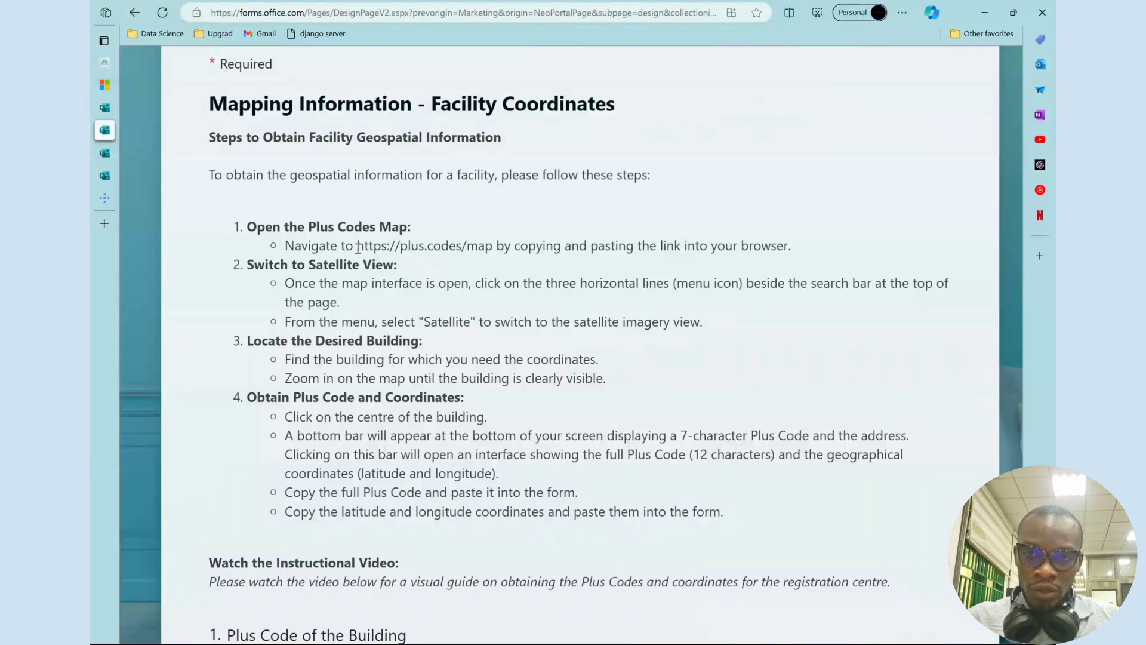
left_click_drag(357, 247, 489, 248)
key("ctrl+c")
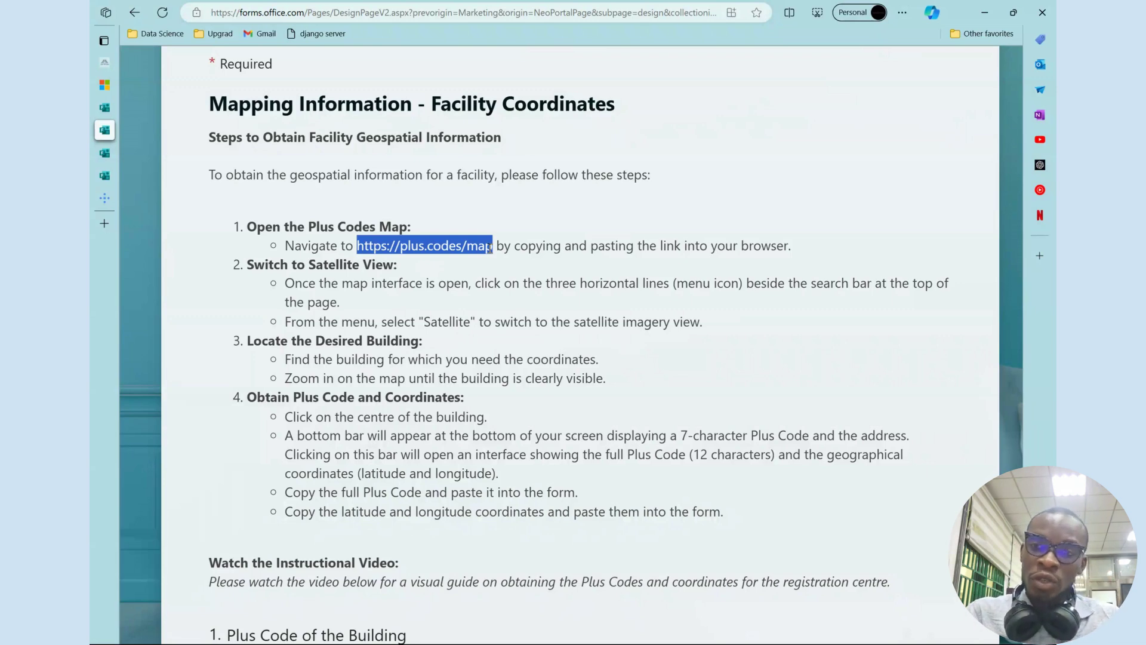
key("ctrl+t")
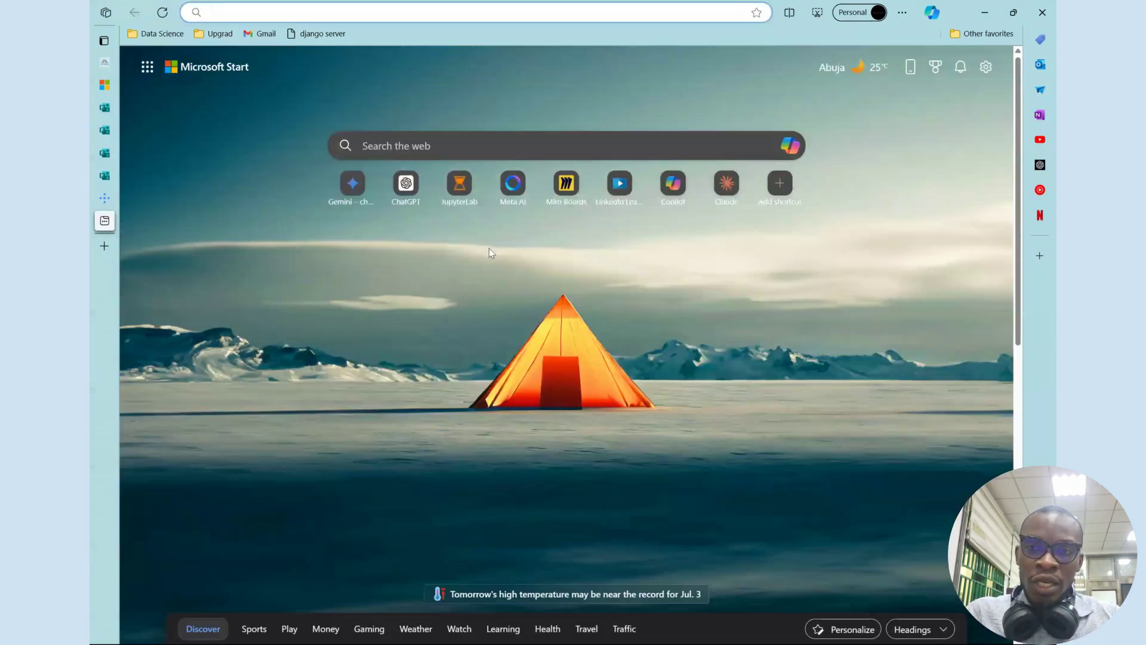
left_click(417, 144)
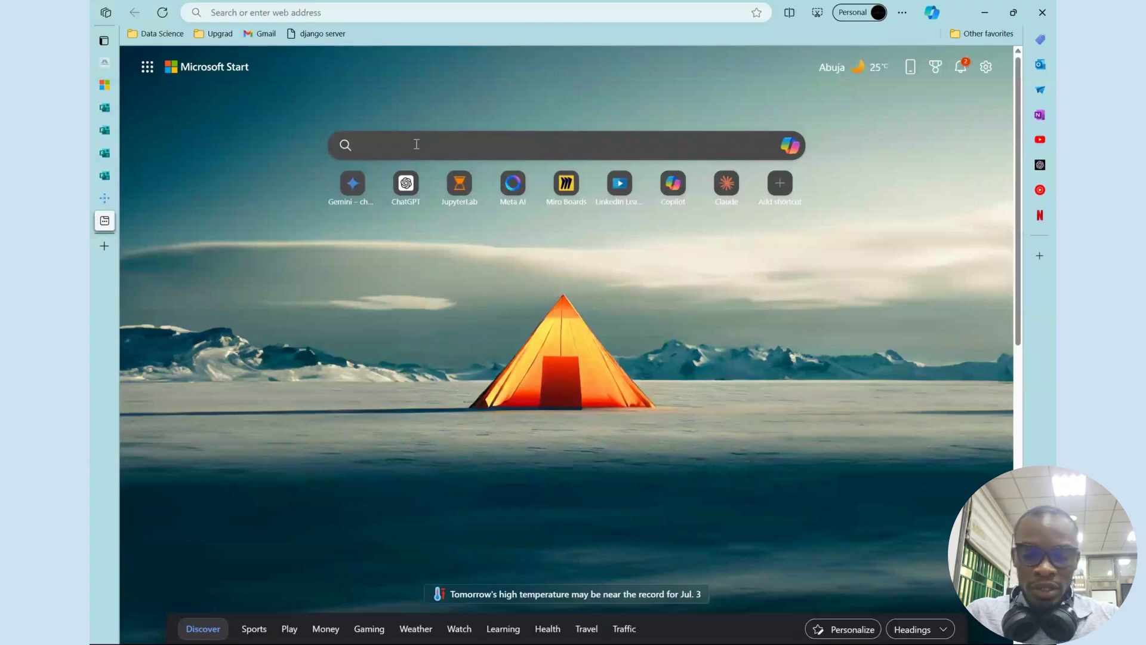
key("ctrl+v")
key("Return")
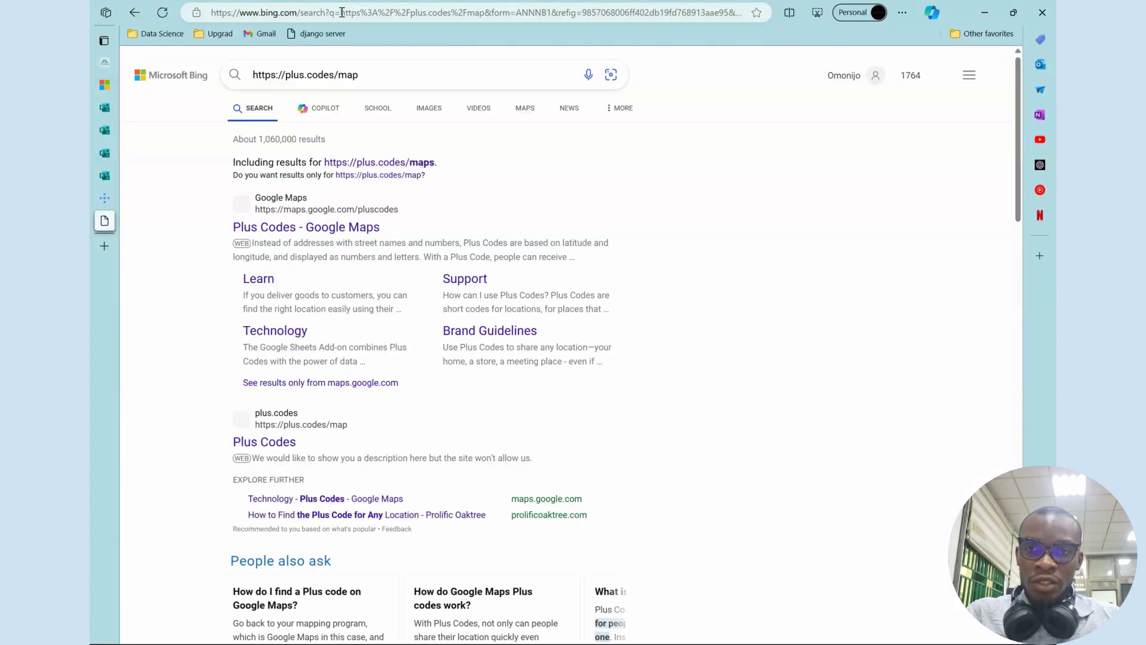
left_click(358, 9)
key("ctrl+v")
key("Return")
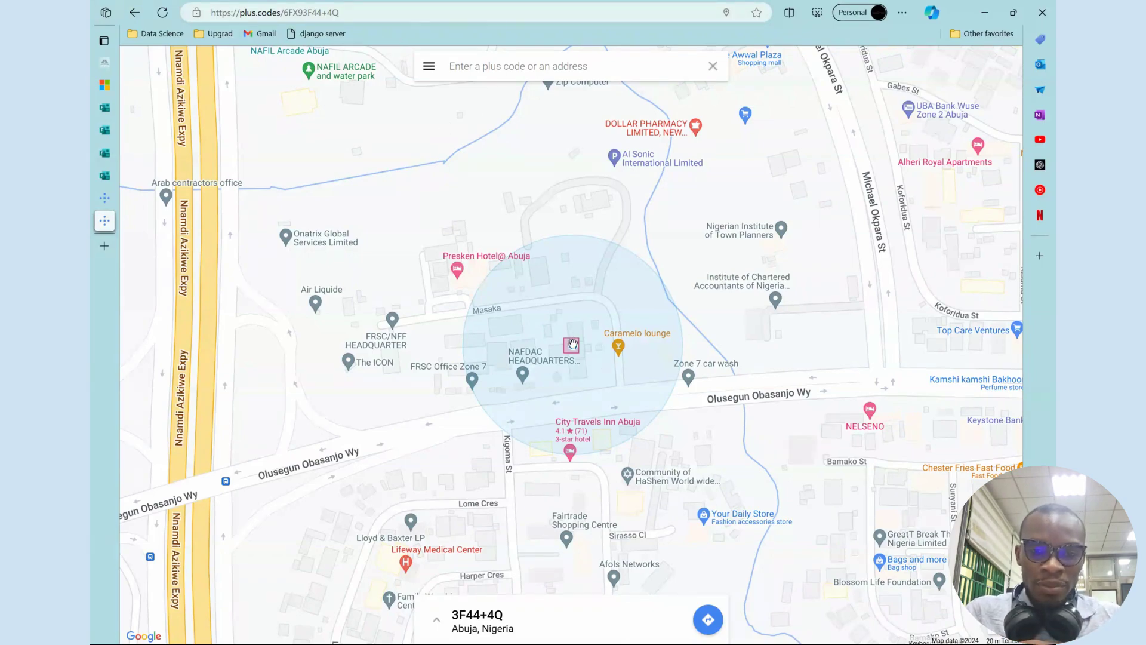
Check the form's map instructions and switch the Plus Codes map to satellite imagery.
scroll(572, 345, "up", 5)
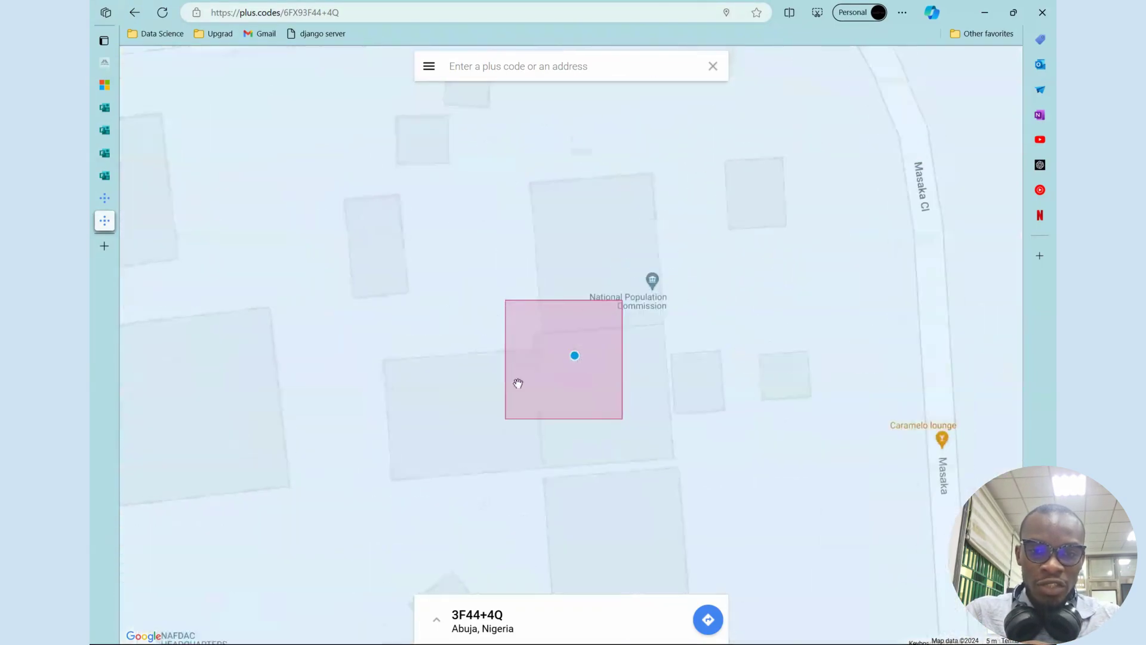
scroll(586, 299, "down", 3)
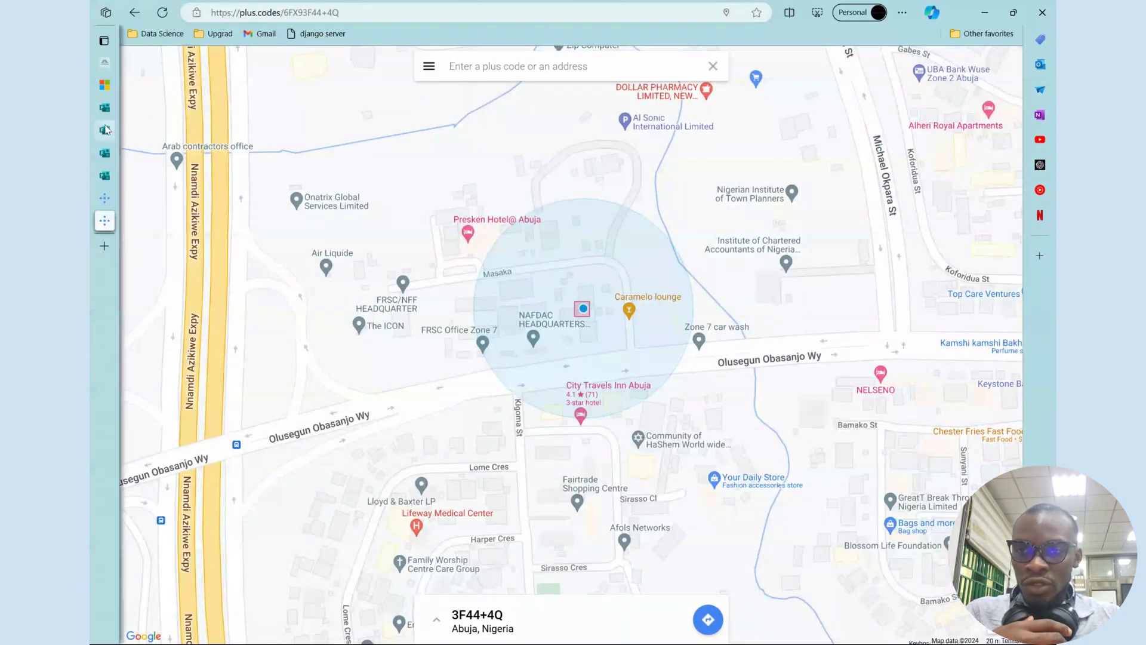
left_click(106, 130)
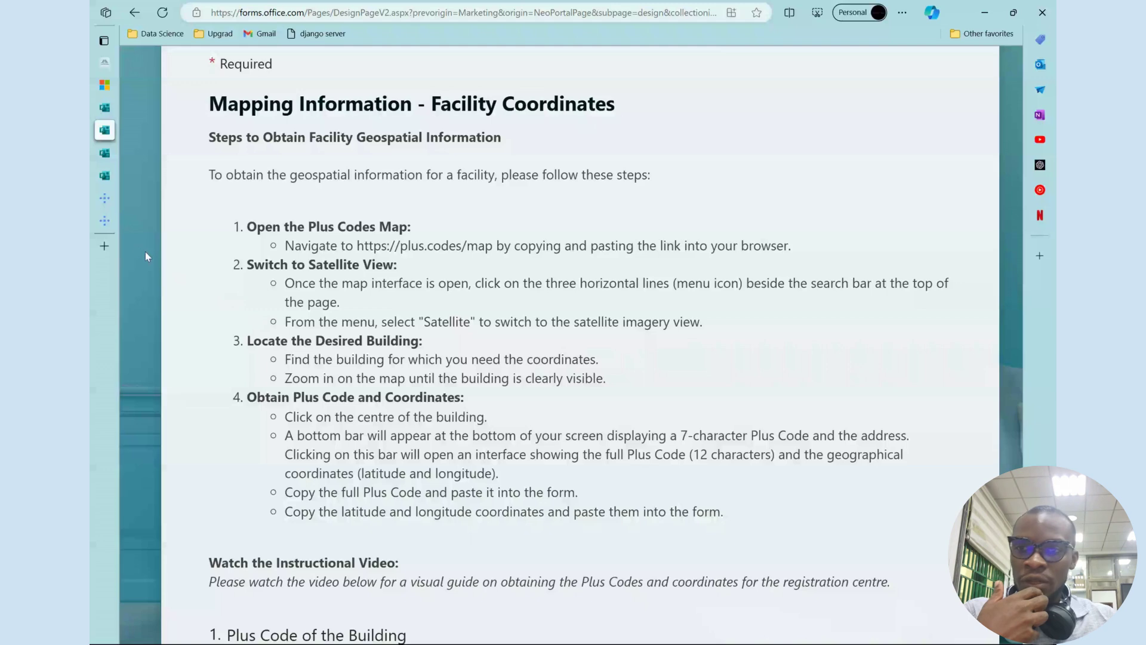
left_click(123, 221)
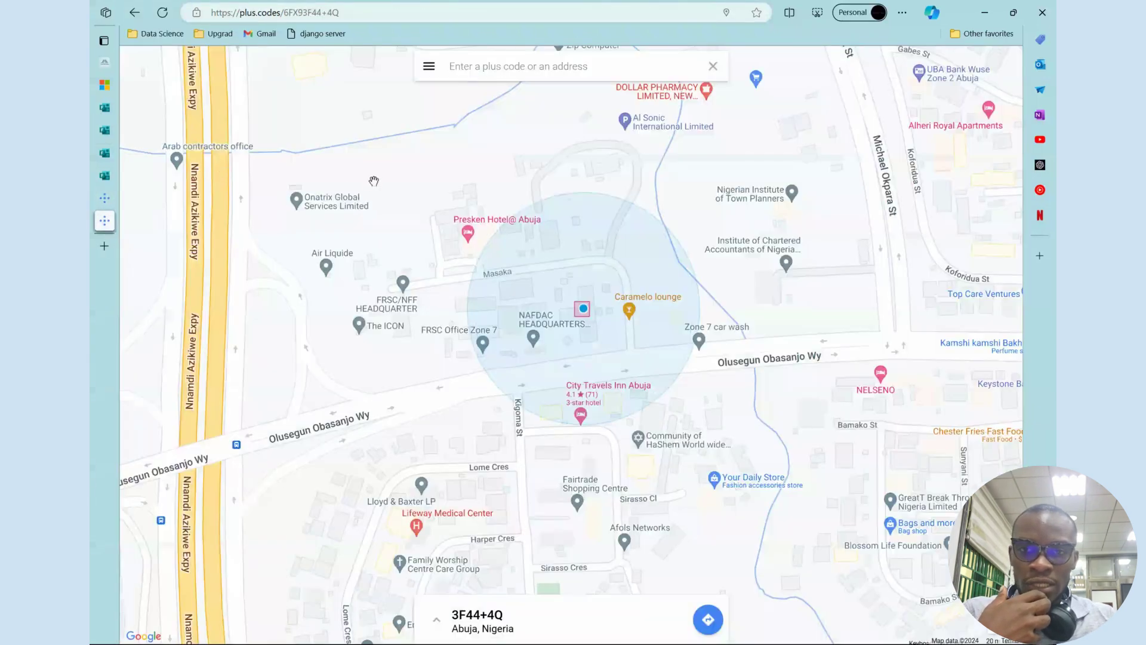
left_click(429, 70)
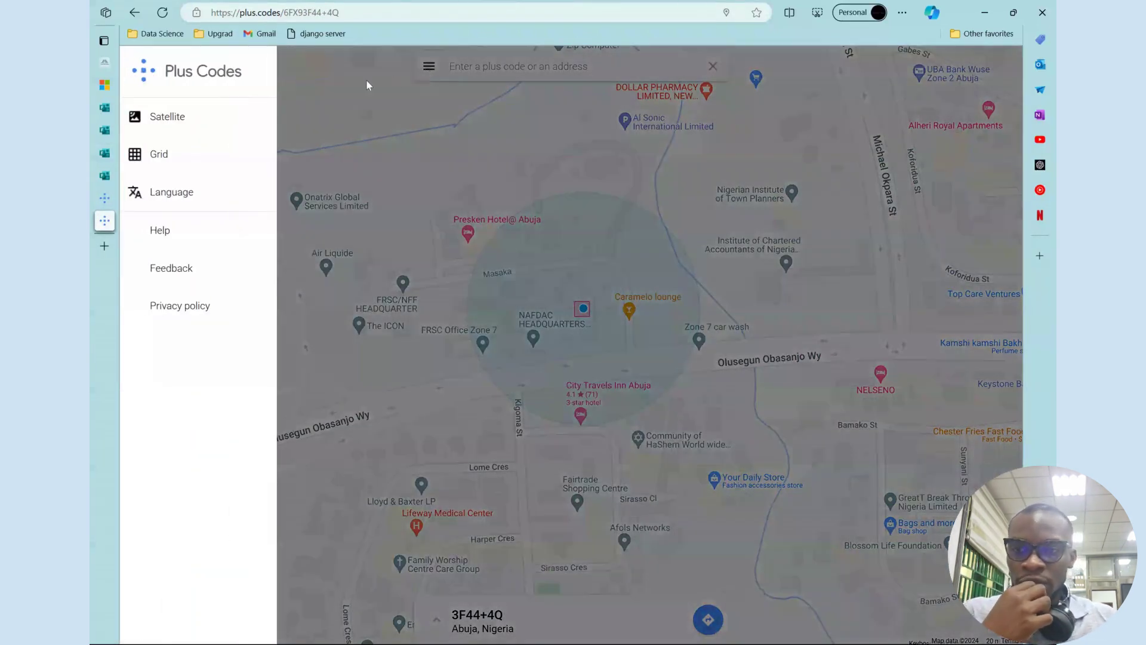
left_click(186, 122)
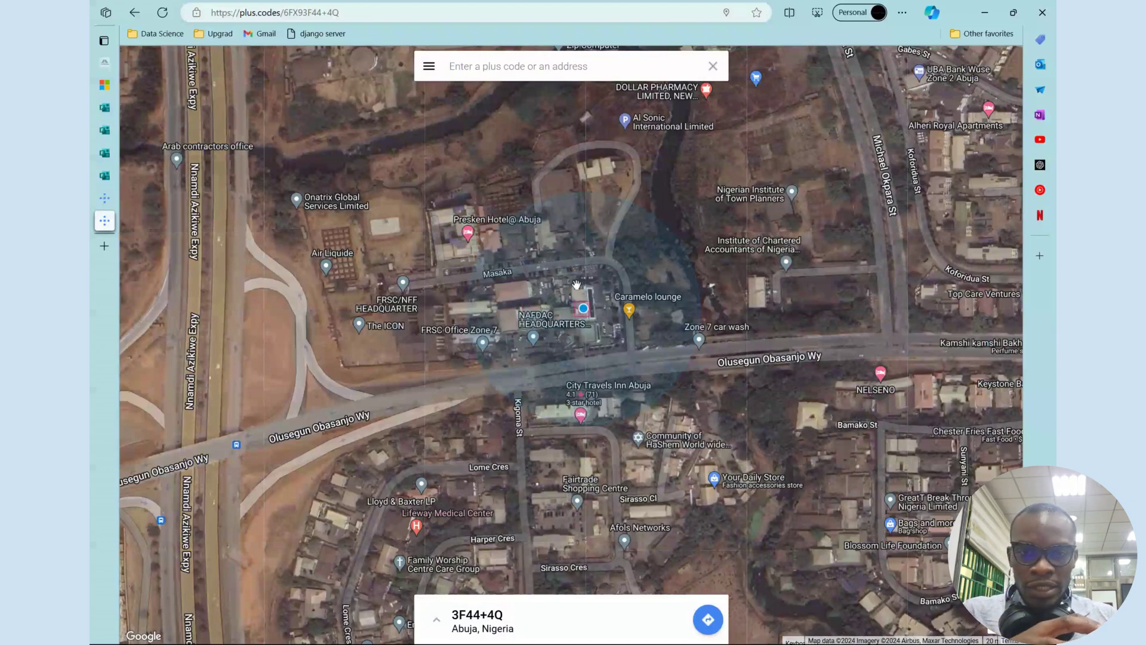
Mark the centre of the National Population Commission building on the satellite map and expand its Plus Code details.
scroll(576, 292, "up", 2)
scroll(579, 295, "up", 2)
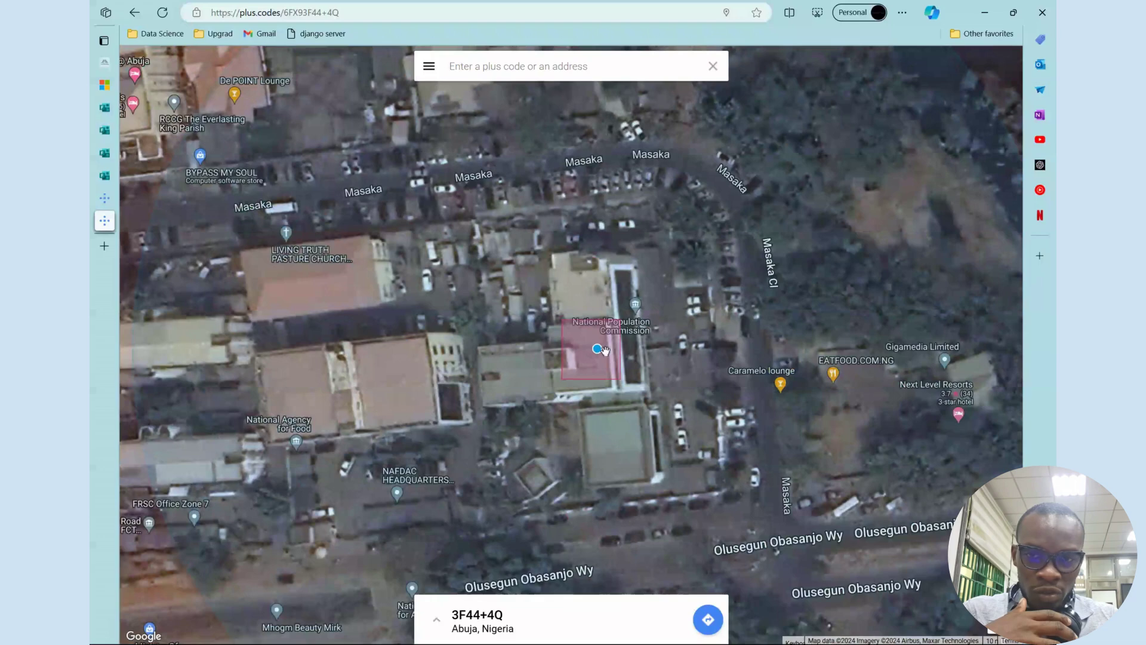
left_click(525, 372)
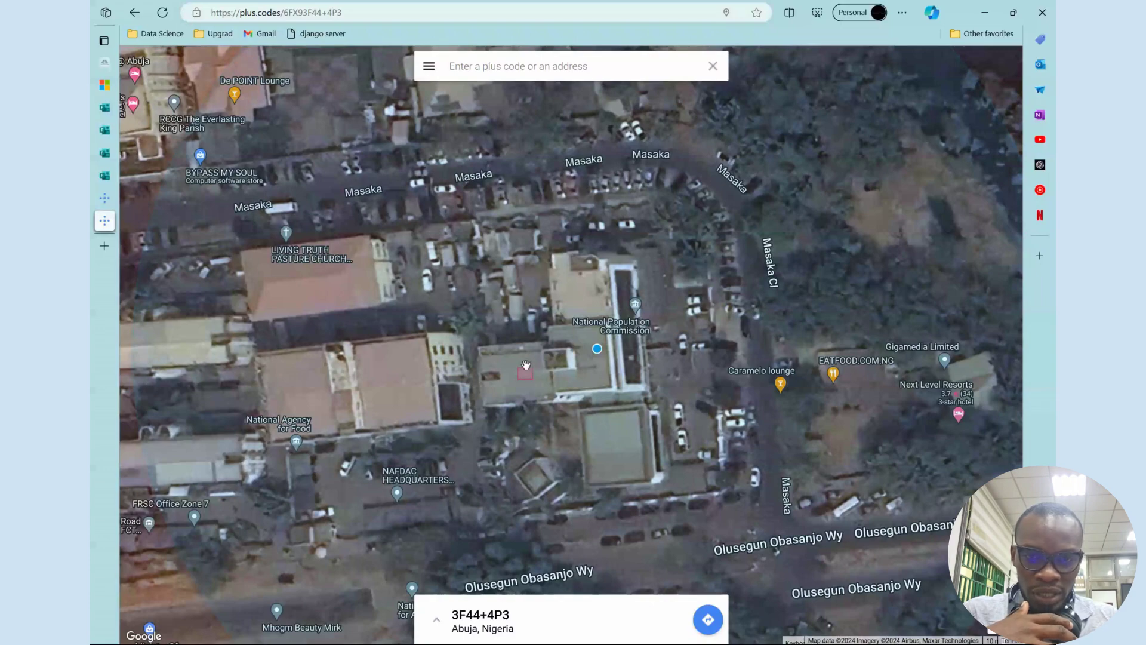
left_click(560, 359)
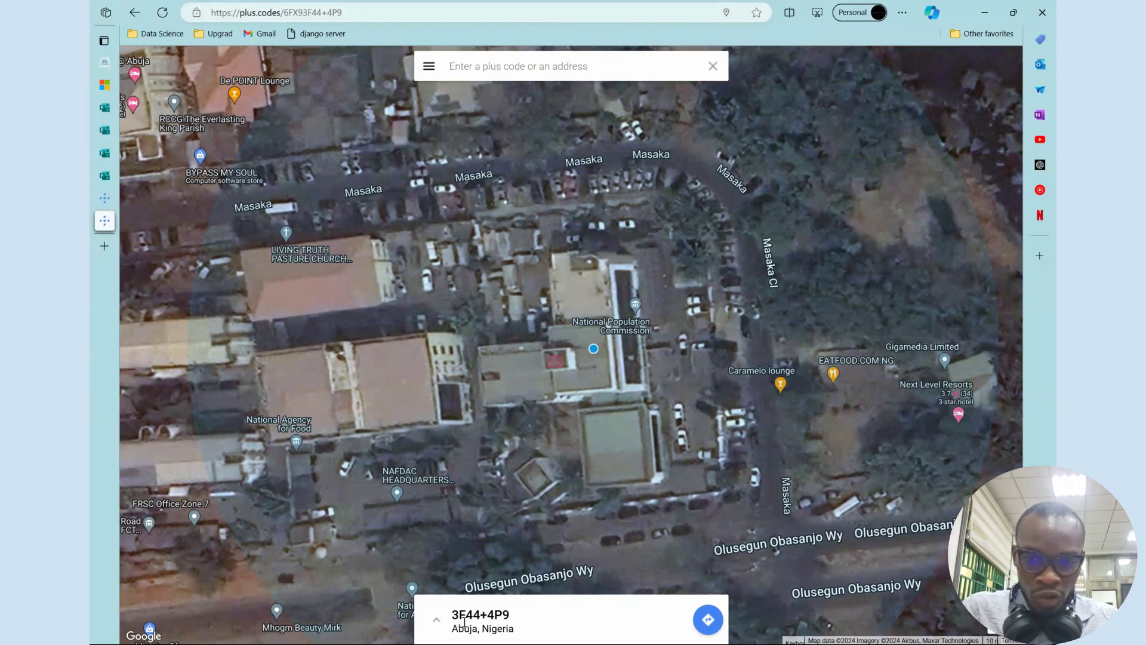
left_click(436, 623)
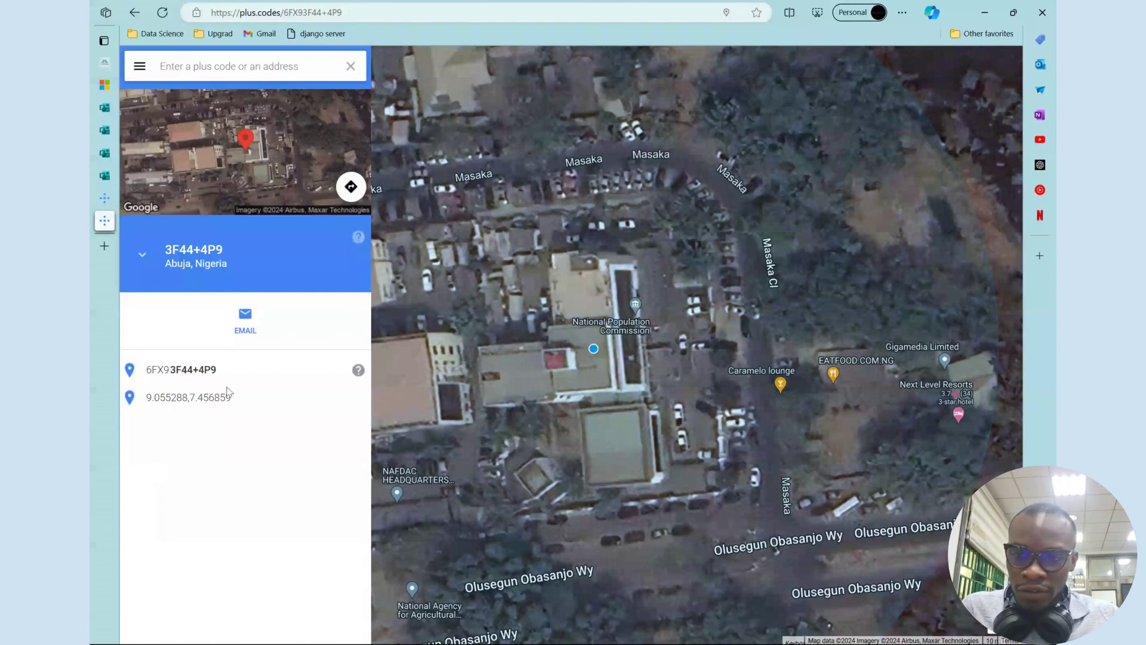
Copy the full Plus Code 6FX93F44+4P9 into the form's Plus Code of the Building answer.
left_click_drag(217, 372, 149, 372)
key("ctrl+c")
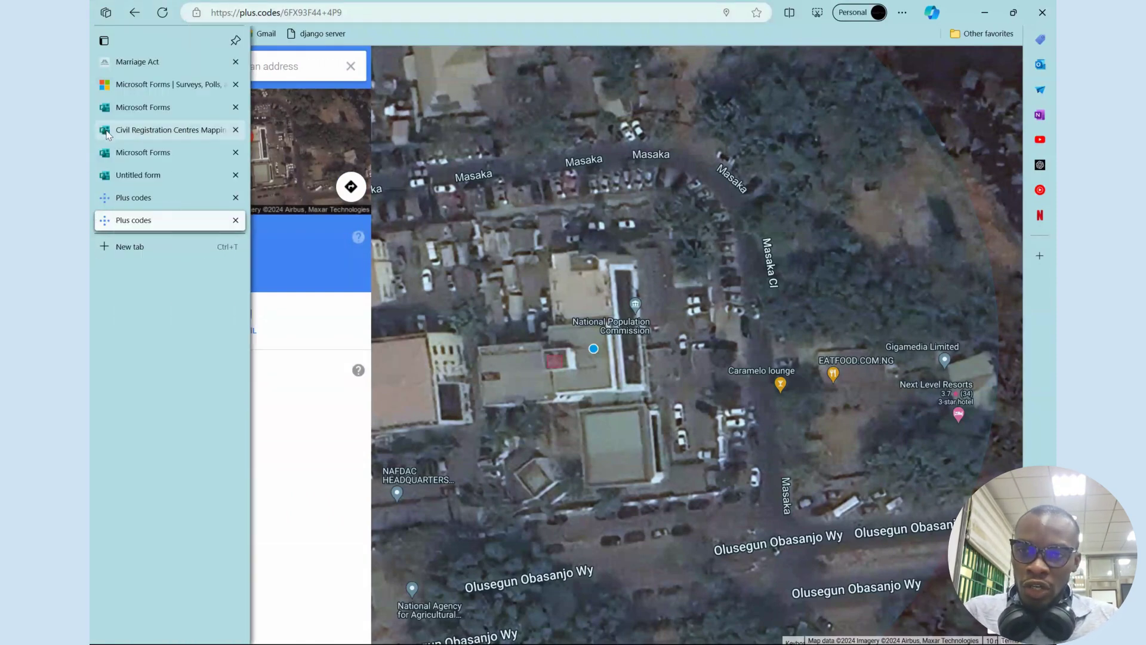
left_click(161, 129)
scroll(528, 358, "down", 5)
left_click(528, 400)
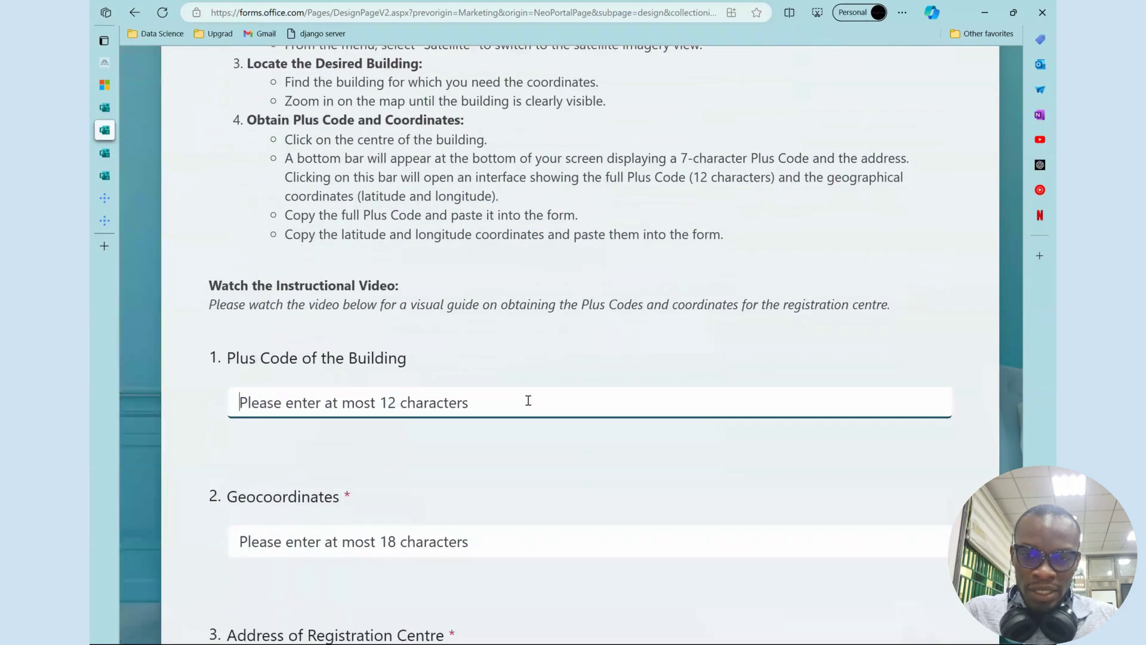
key("ctrl+v")
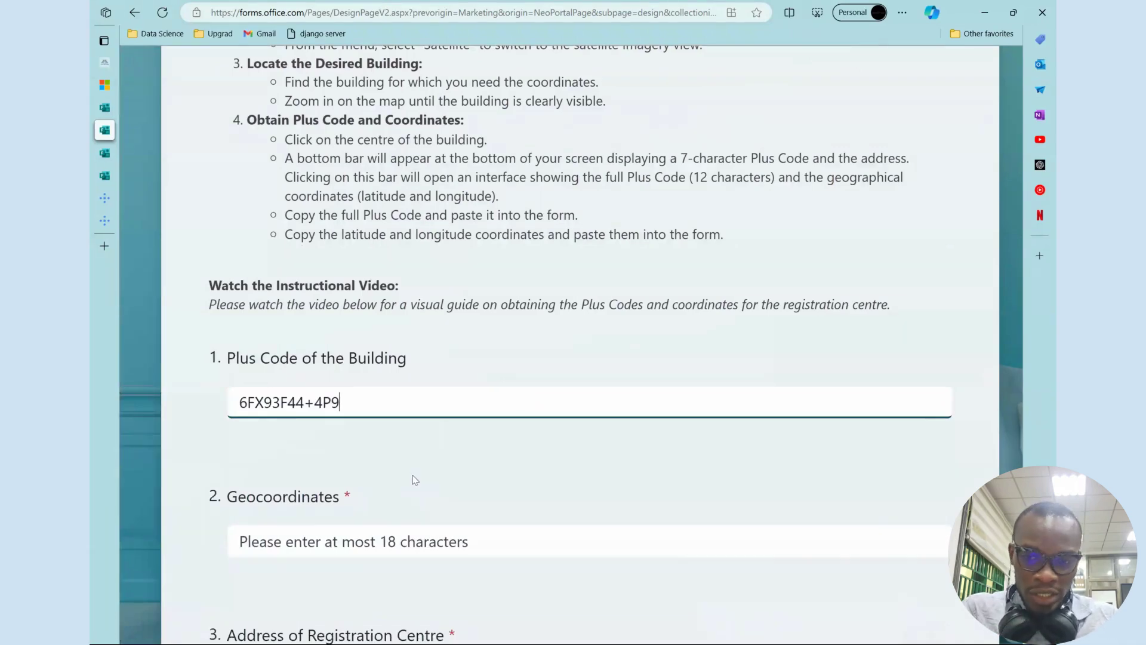
Copy the coordinates 9.055288,7.456859 from the Plus Codes map into the form's Geocoordinates answer.
left_click(471, 549)
mouse_move(91, 205)
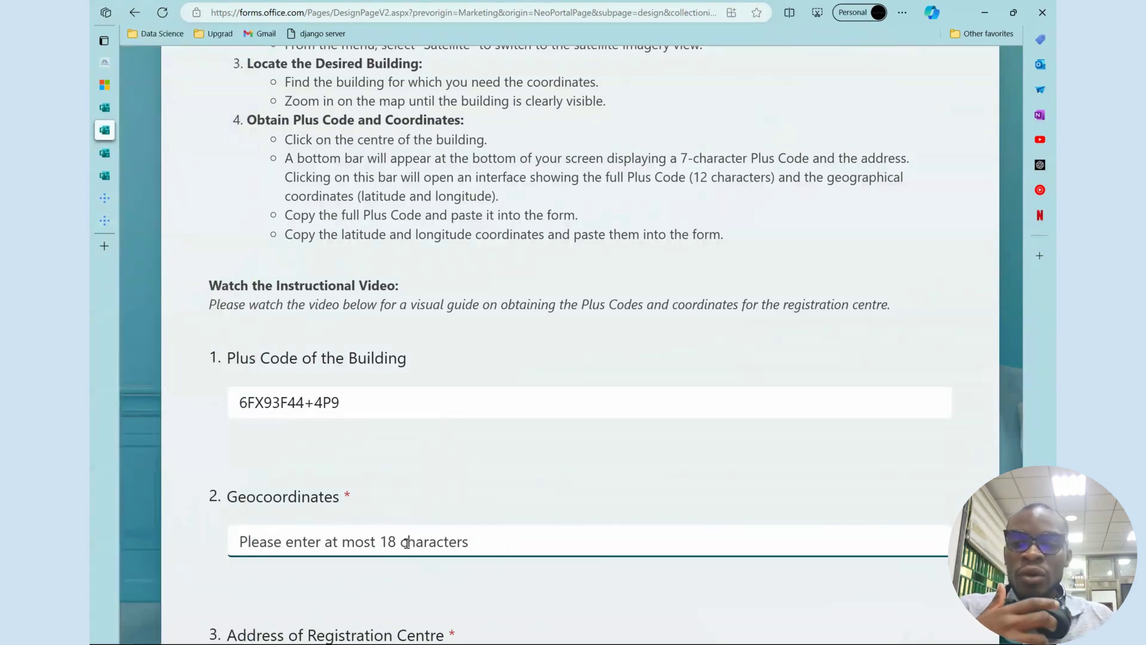
left_click(106, 226)
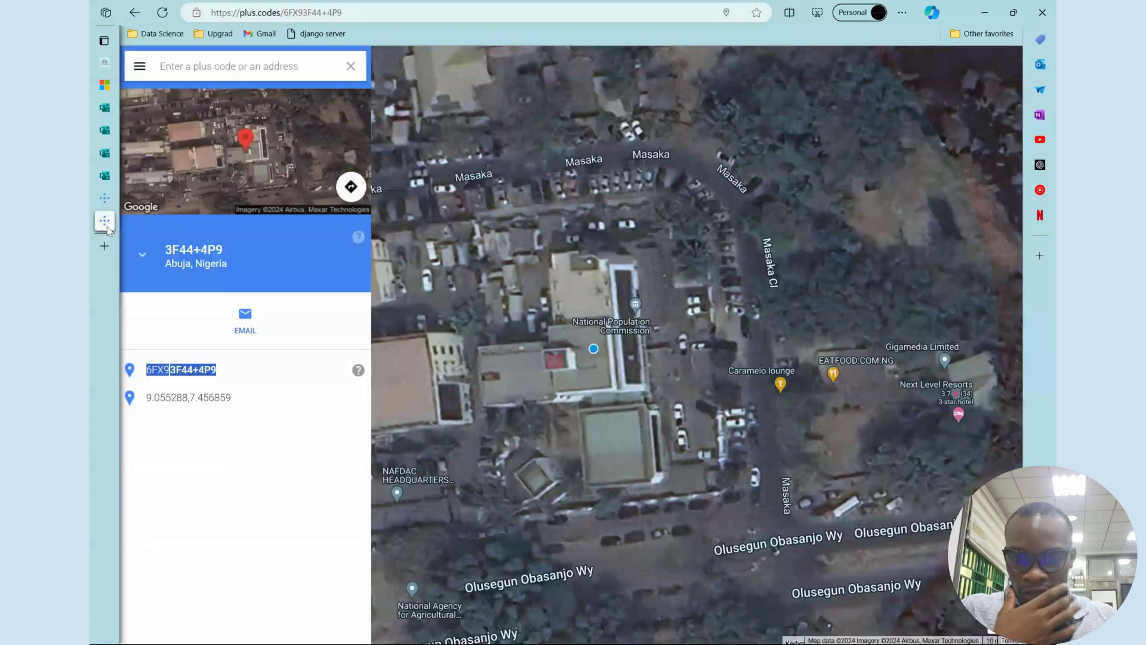
left_click(241, 404)
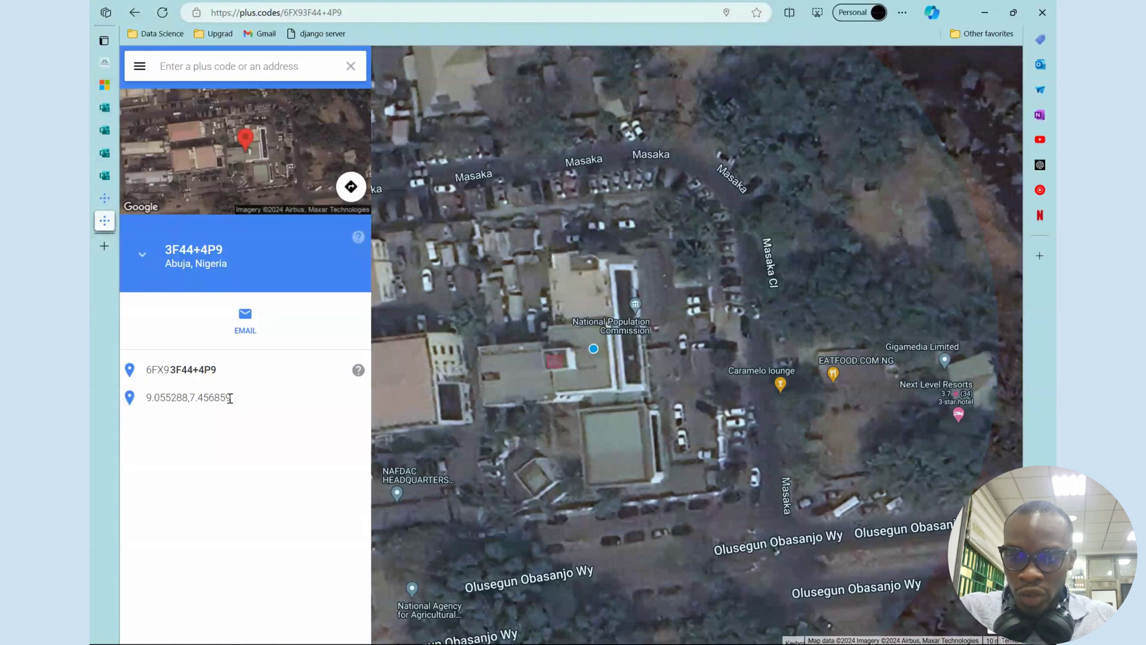
left_click_drag(230, 398, 152, 390)
key("ctrl+c")
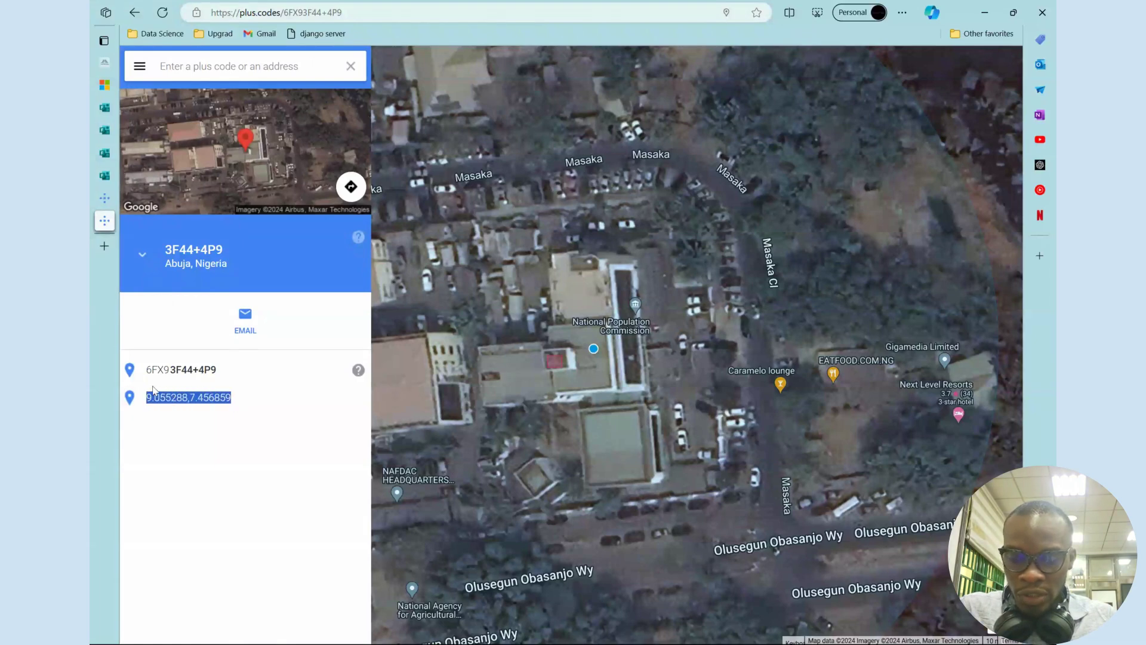
mouse_move(110, 159)
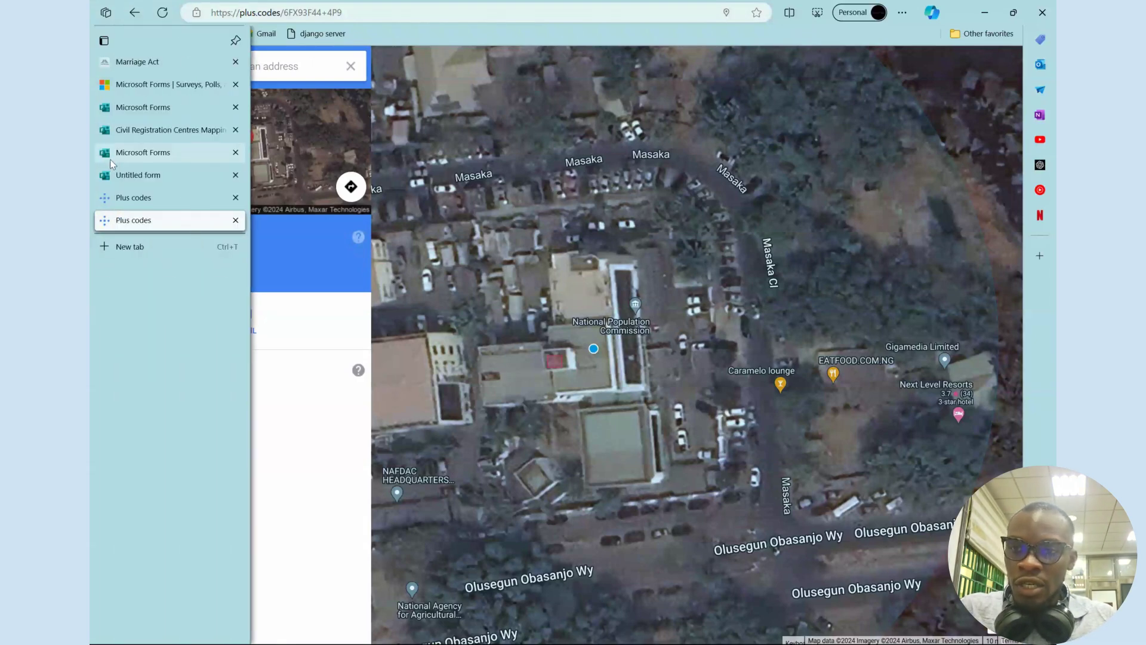
left_click(111, 136)
left_click(396, 550)
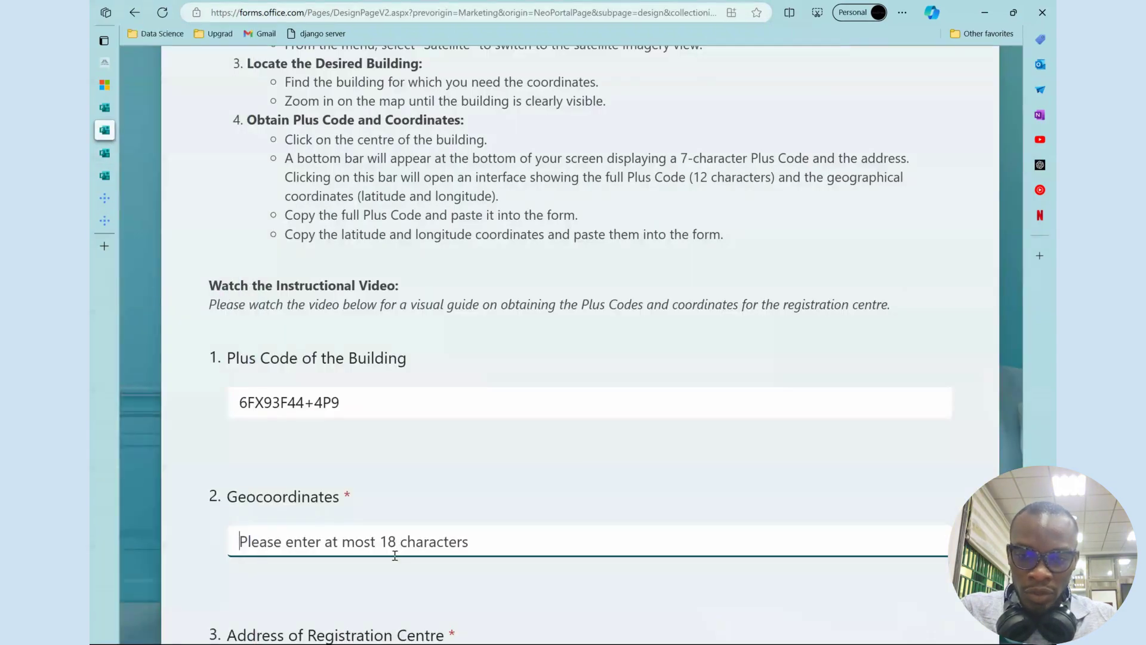
key("ctrl+v")
Enter the centre's street address in the Address of Registration Centre answer.
scroll(376, 540, "down", 2)
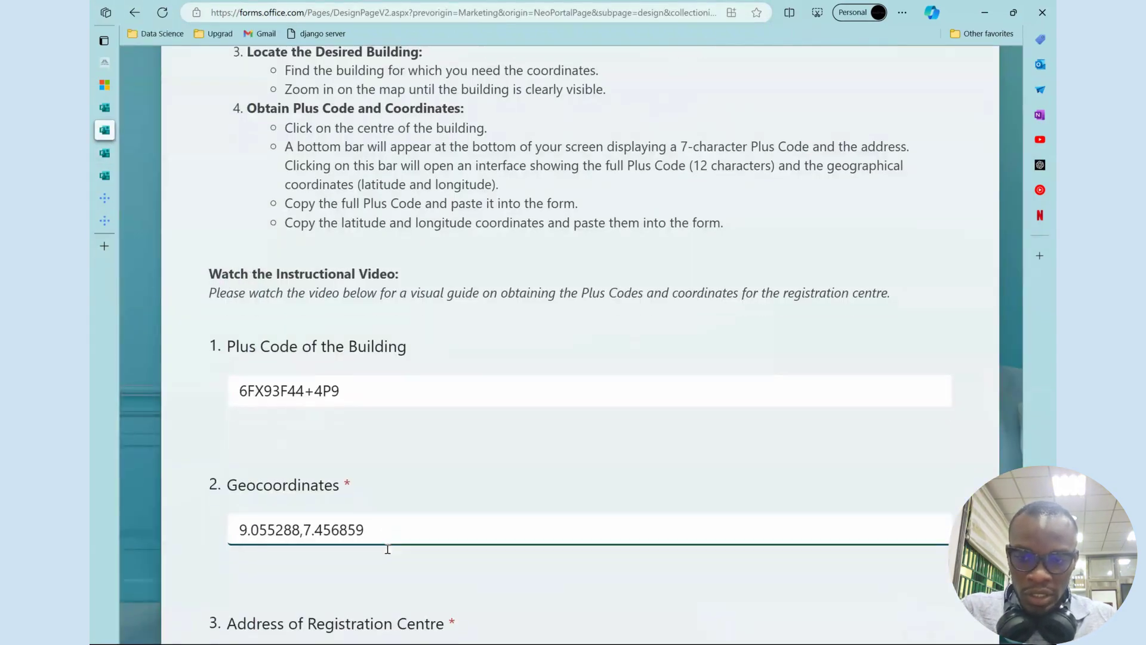
left_click(342, 532)
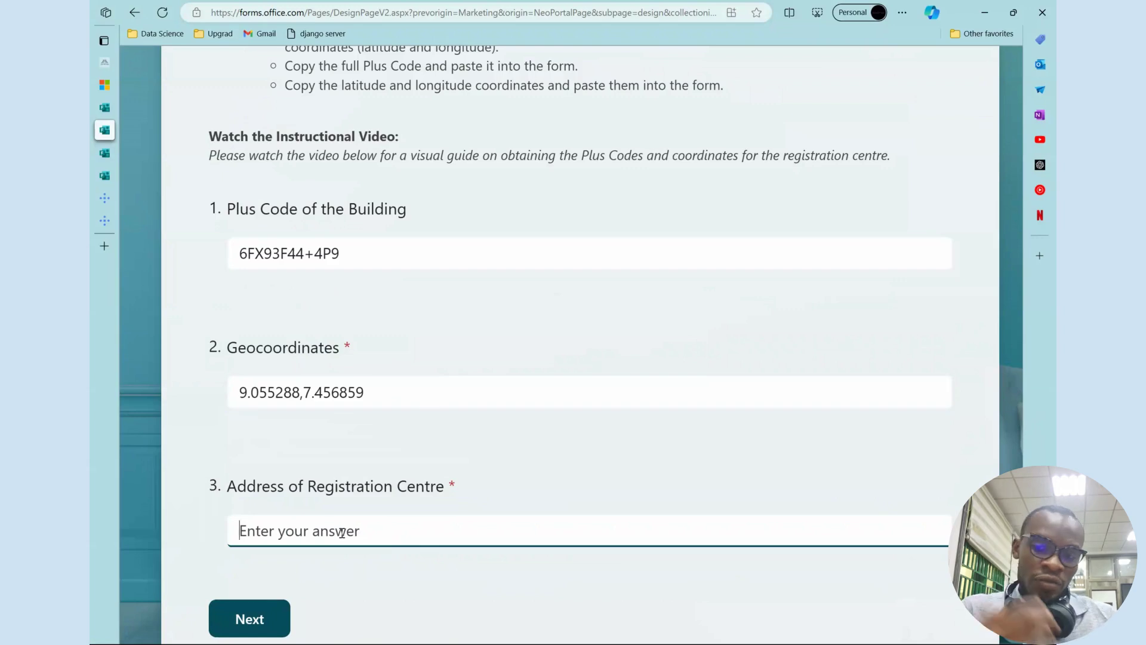
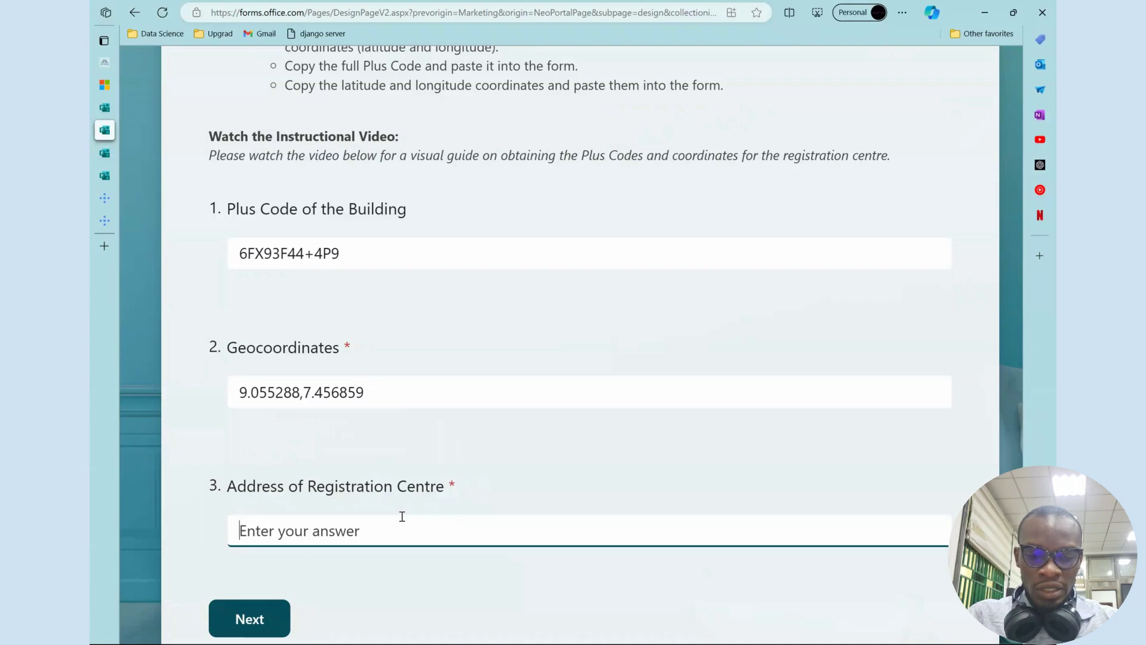
type("1, Masaka")
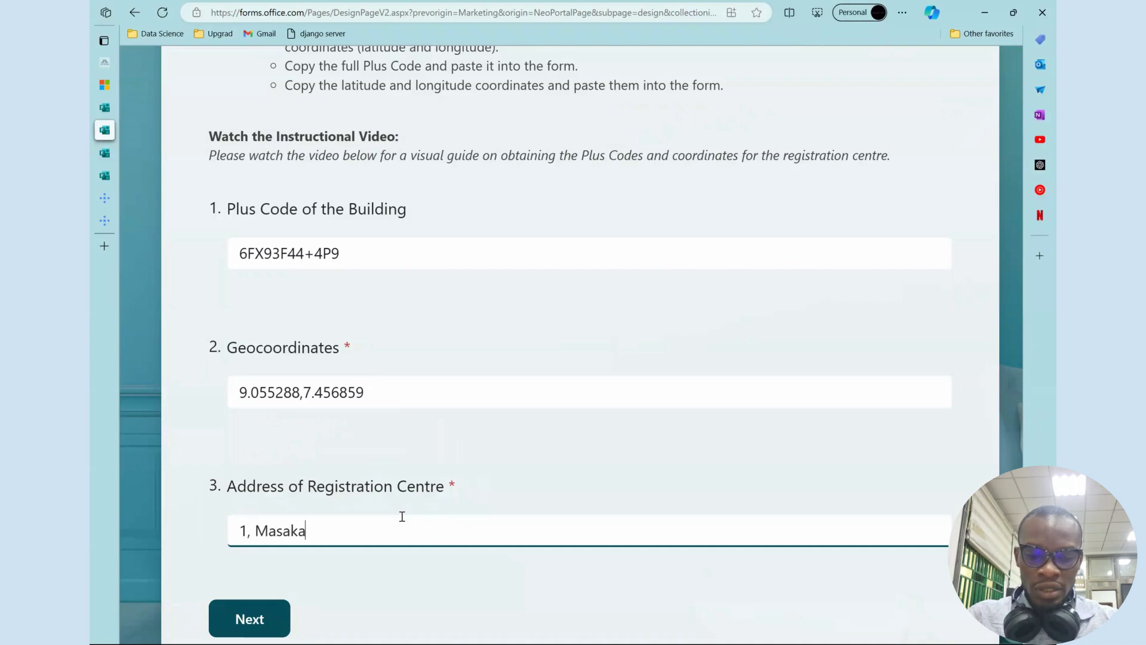
type(" close, ")
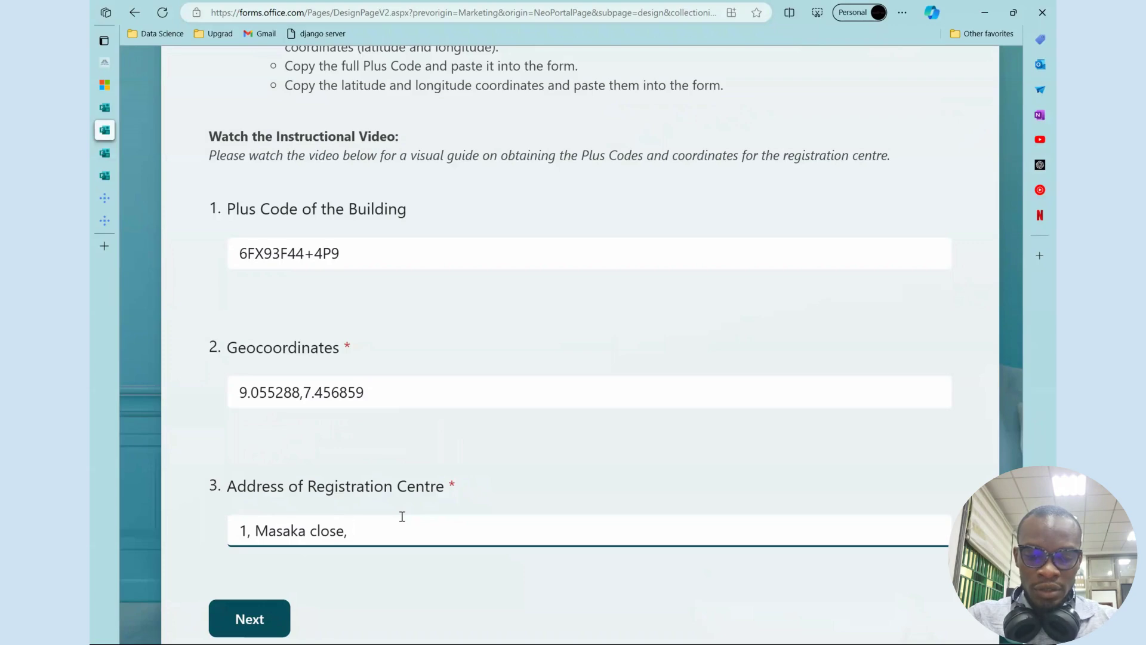
type("Obasanjo")
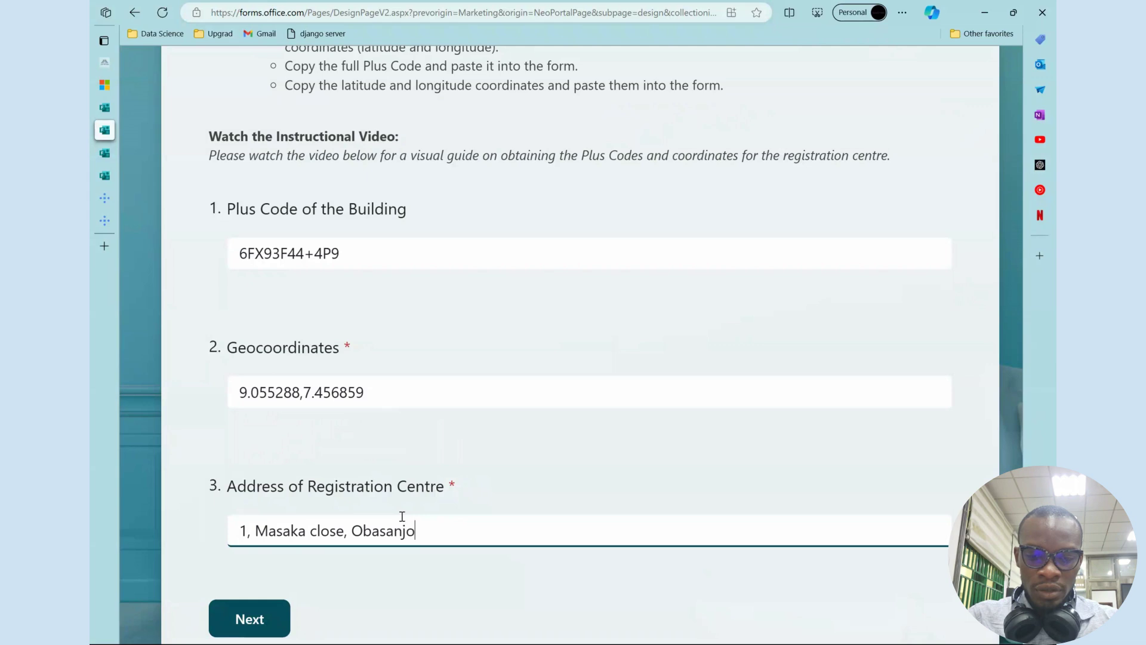
type(" Way")
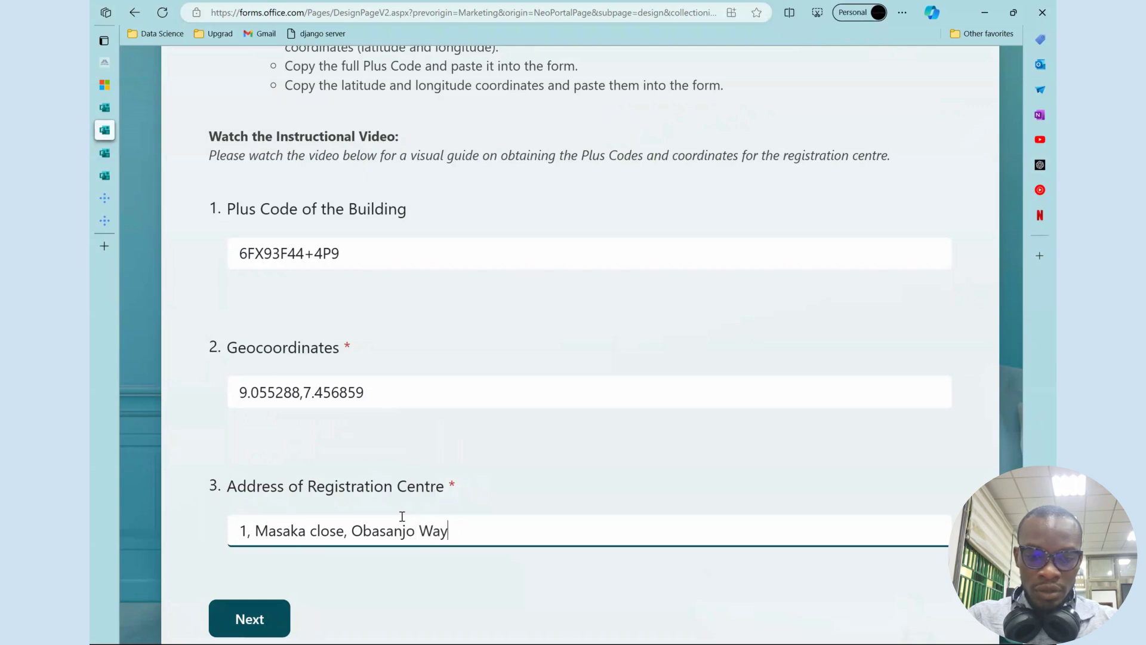
type(", Abuja")
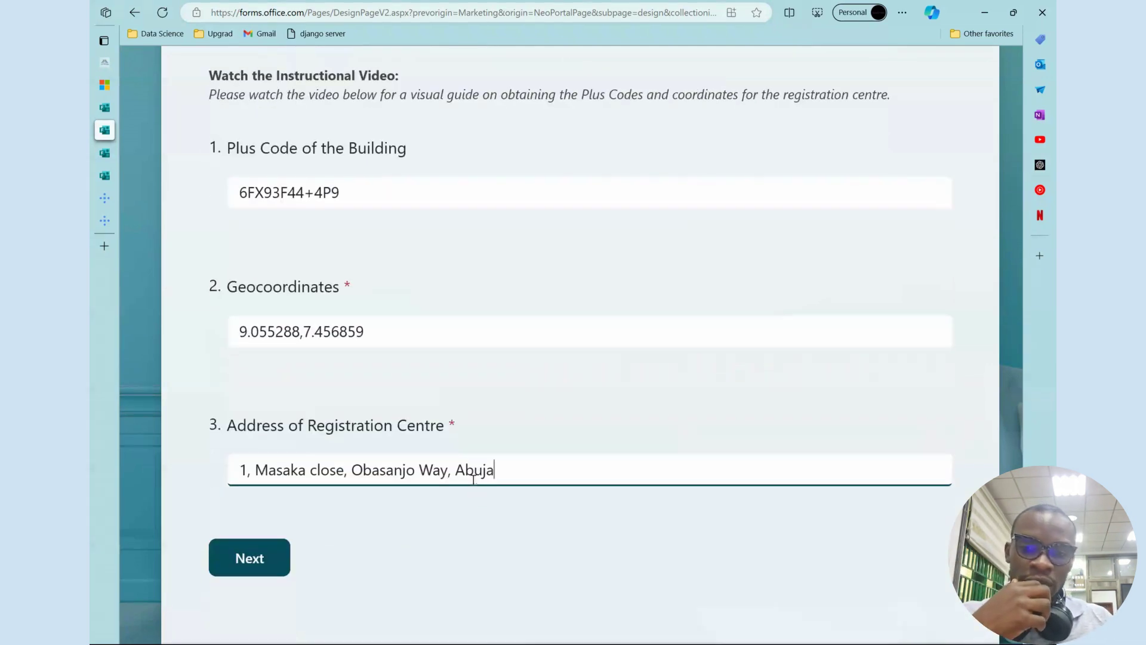
Review the completed mapping answers at normal zoom and advance the form to the Facility Information section.
key("ctrl+minus")
key("ctrl+minus")
key("ctrl+minus")
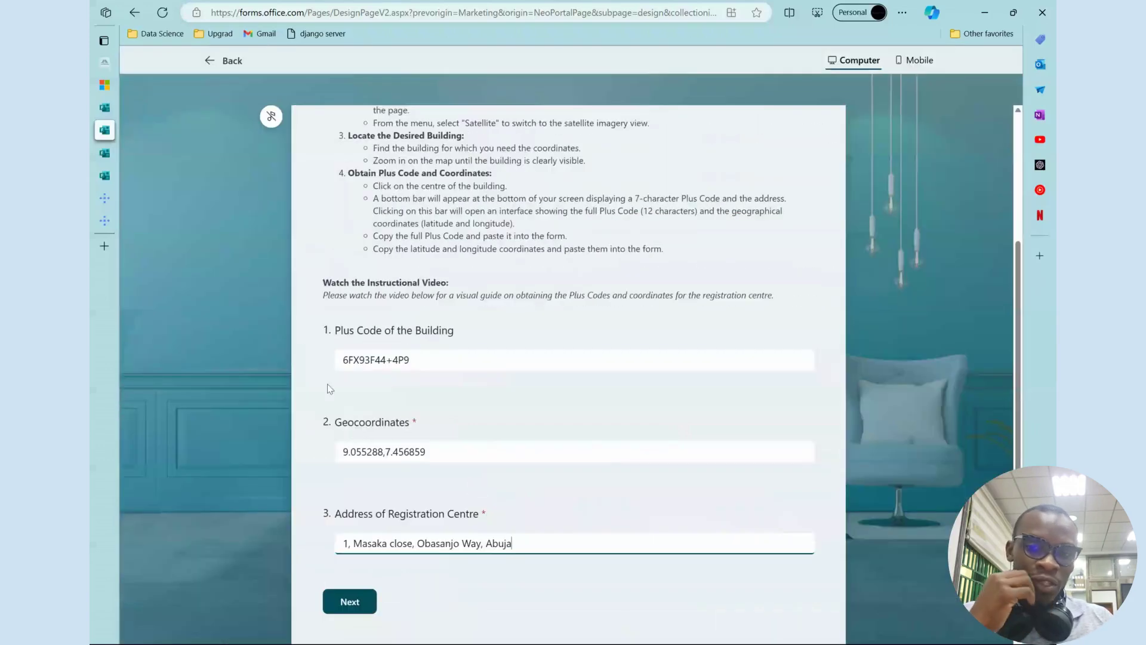
scroll(510, 414, "up", 3)
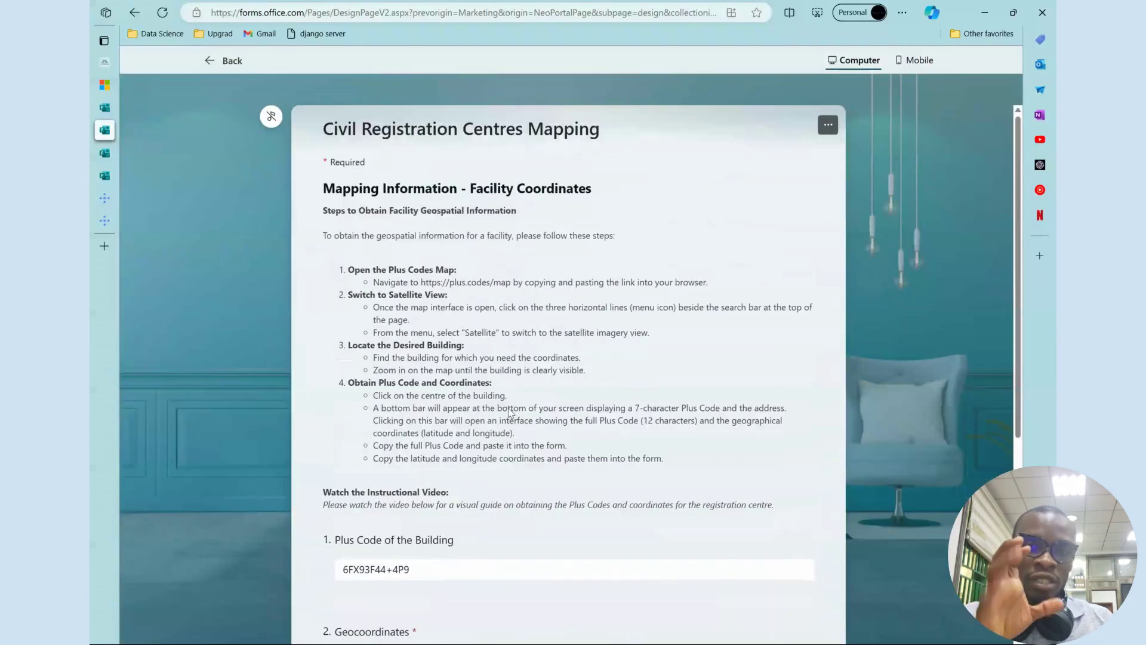
scroll(509, 410, "down", 1)
scroll(510, 409, "down", 3)
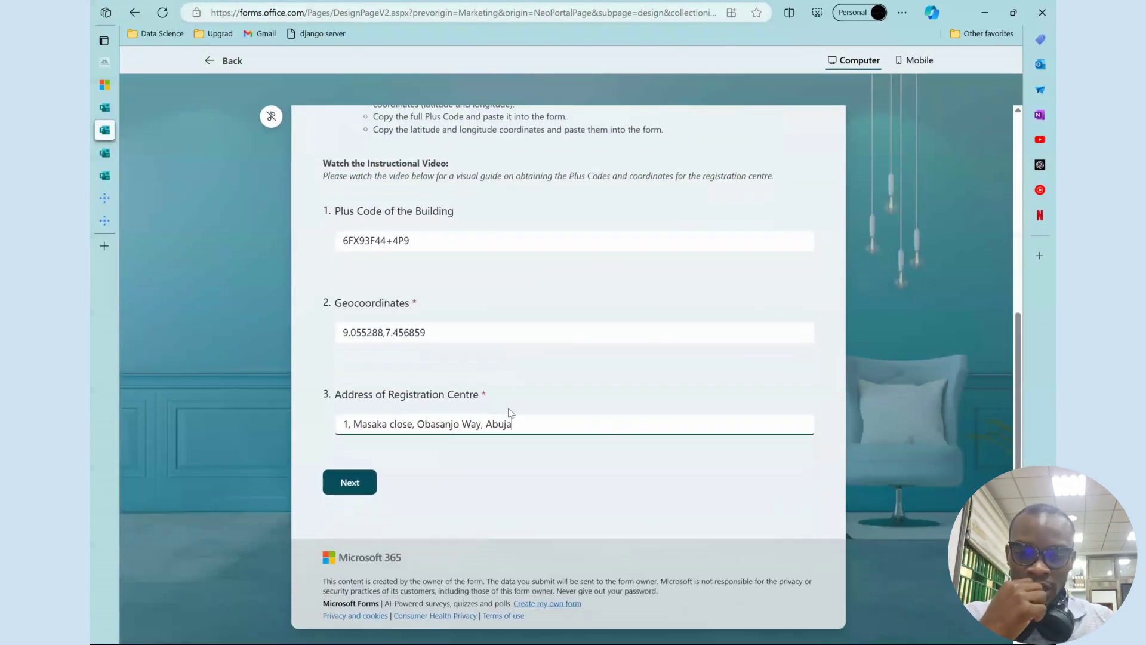
left_click(349, 482)
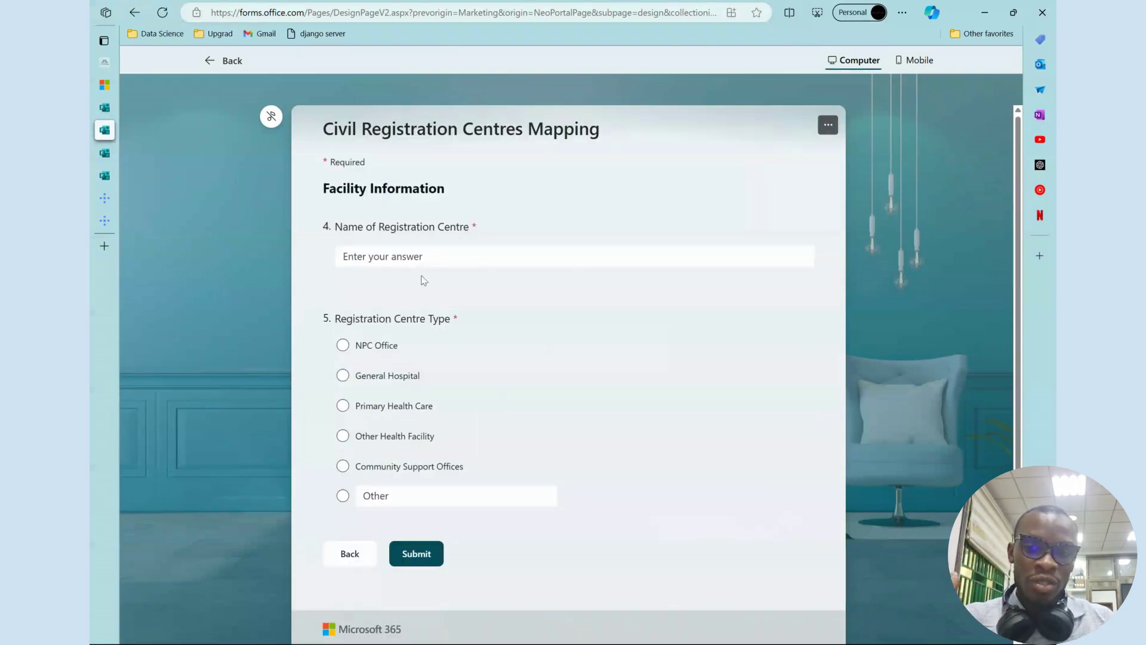
Open the Name of Registration Centre answer for entry.
left_click(415, 256)
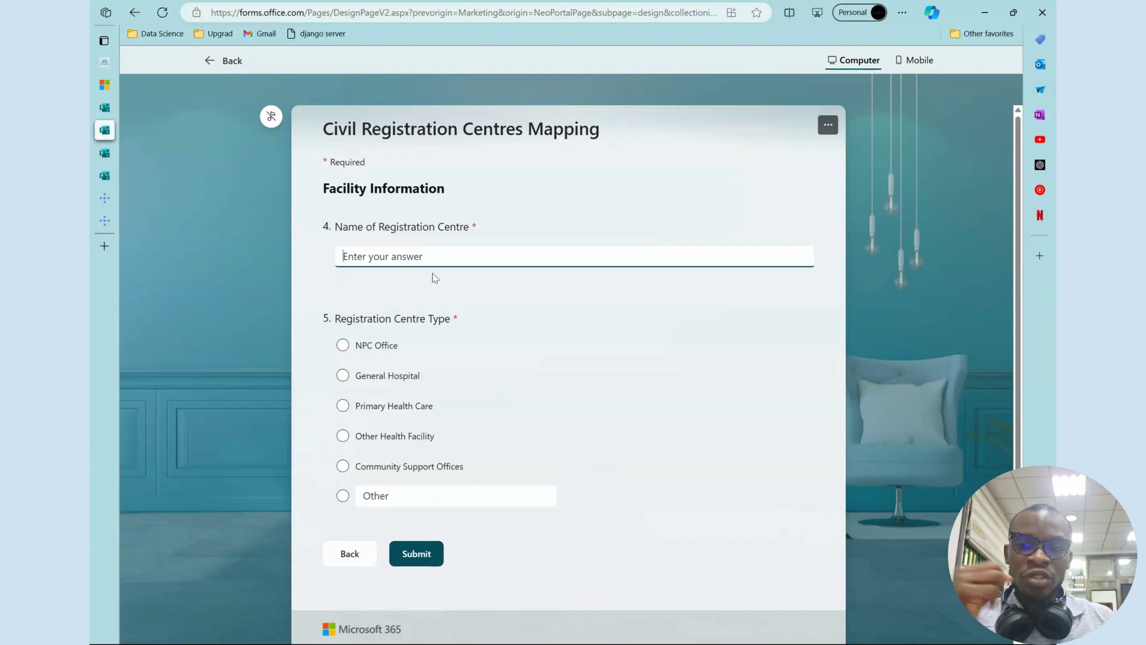